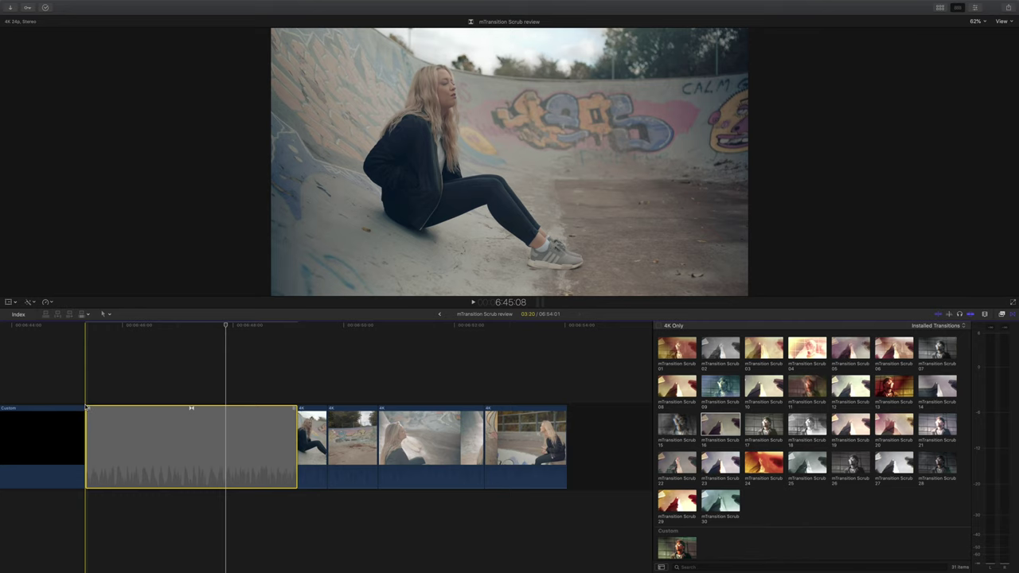
# - Play the Scrub transition after the black opening clip, then shorten it from its left edge
pyautogui.press('space')
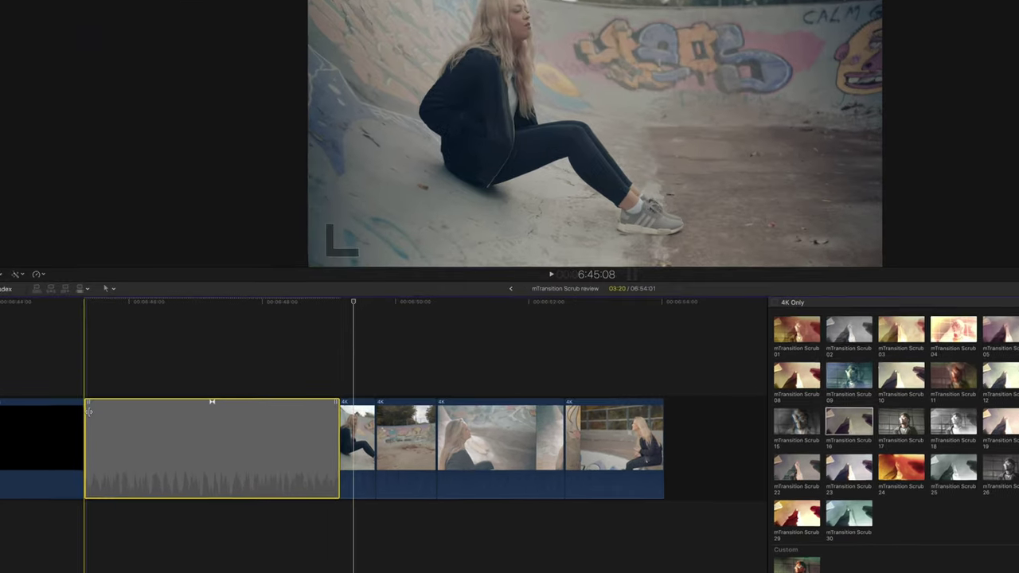
pyautogui.moveTo(105, 414); pyautogui.dragTo(117, 417)
pyautogui.moveTo(171, 392); pyautogui.dragTo(213, 392)
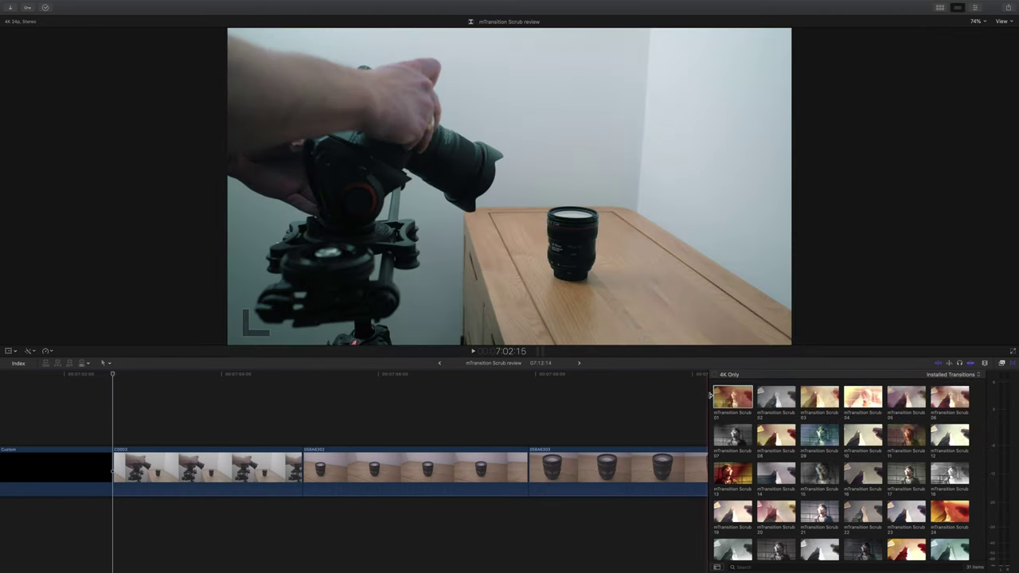
# - Place mTransition Scrub 01 on the tripod-to-lens cut and park the playhead inside it
pyautogui.moveTo(730, 396); pyautogui.dragTo(319, 476)
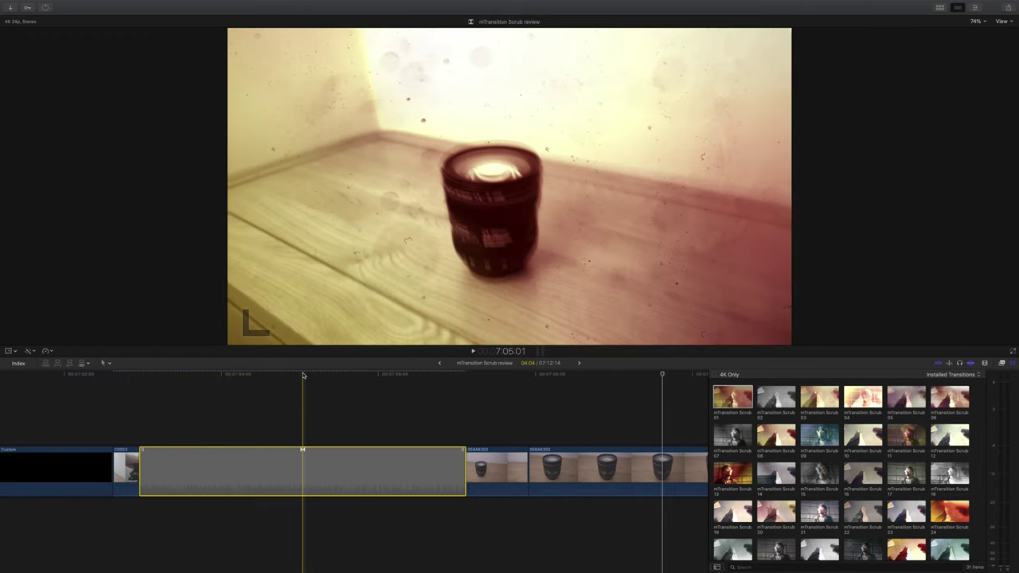
pyautogui.click(303, 374)
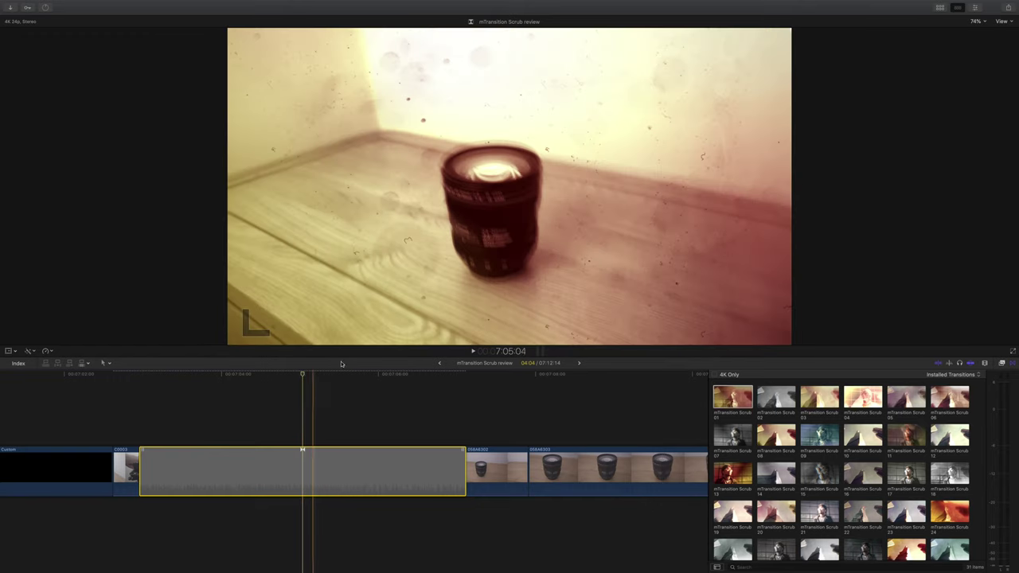
# - In the Inspector, compare Overdrive off and on, then raise Overdrive Intensity to maximum
pyautogui.click(977, 8)
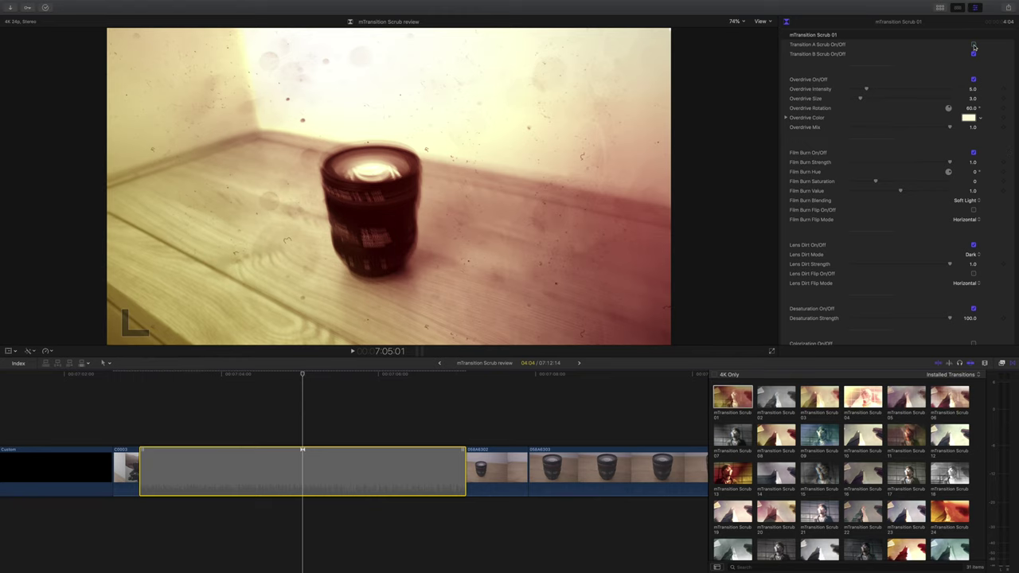
pyautogui.click(973, 80)
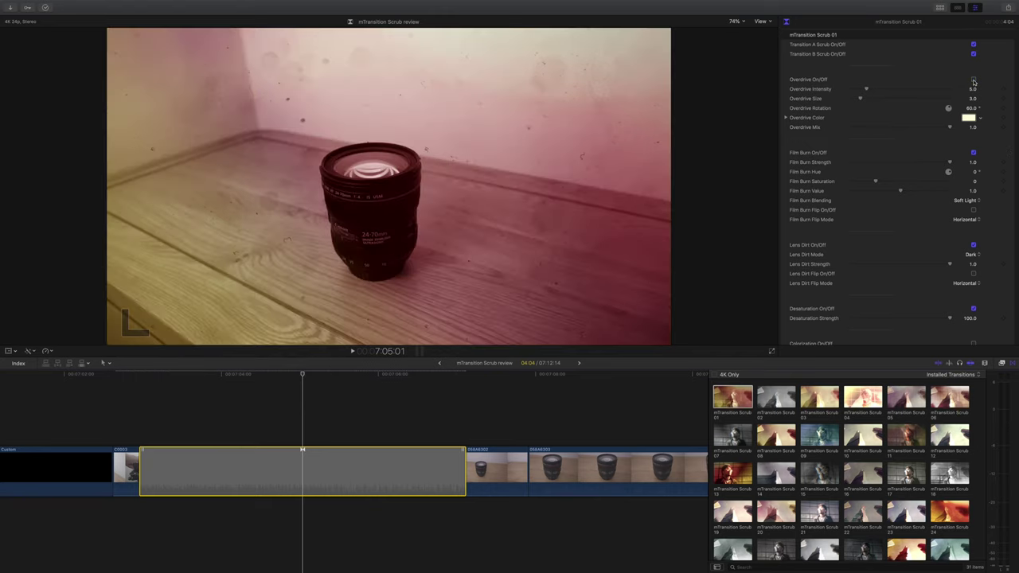
pyautogui.click(973, 81)
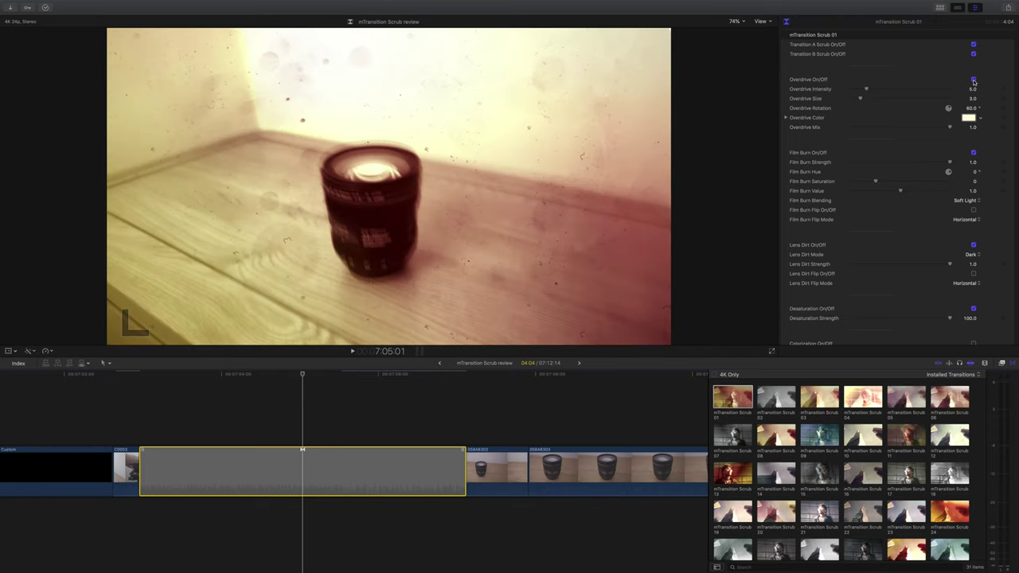
pyautogui.click(973, 80)
pyautogui.click(973, 80)
pyautogui.moveTo(866, 89)
pyautogui.mouseDown()
pyautogui.moveTo(960, 90)
pyautogui.moveTo(846, 91)
pyautogui.moveTo(957, 99)
pyautogui.mouseUp()
# - Try purple for Overdrive Color, revert to cream, and toggle Film Burn to compare
pyautogui.click(968, 118)
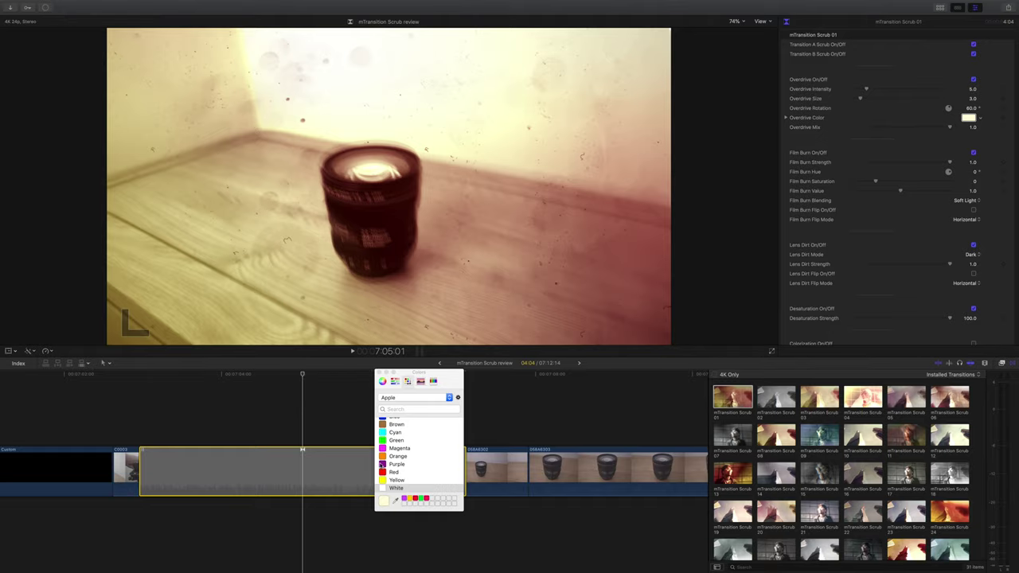
pyautogui.click(382, 465)
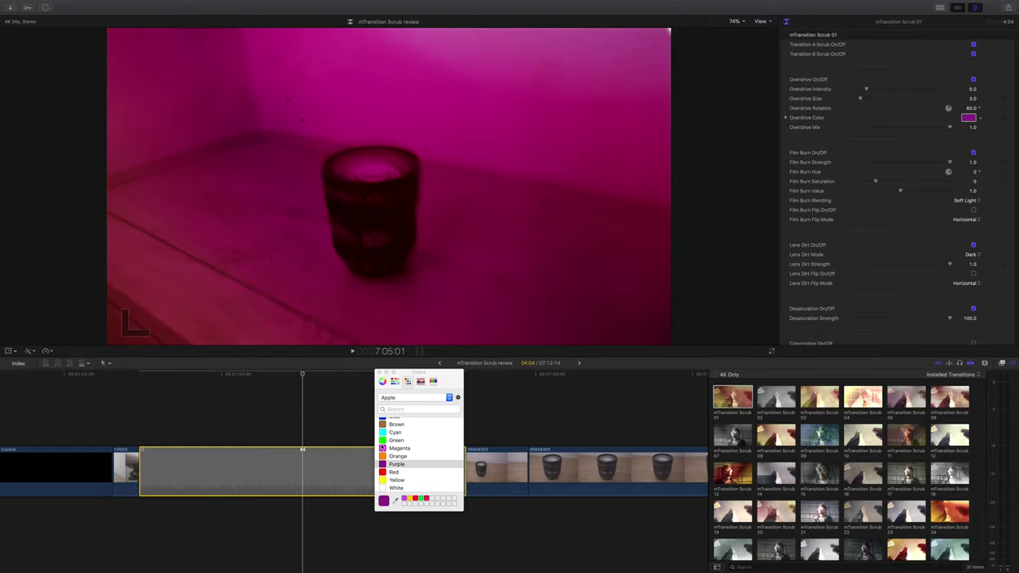
pyautogui.press('Escape')
pyautogui.click(972, 153)
pyautogui.click(972, 153)
pyautogui.click(973, 153)
pyautogui.click(972, 153)
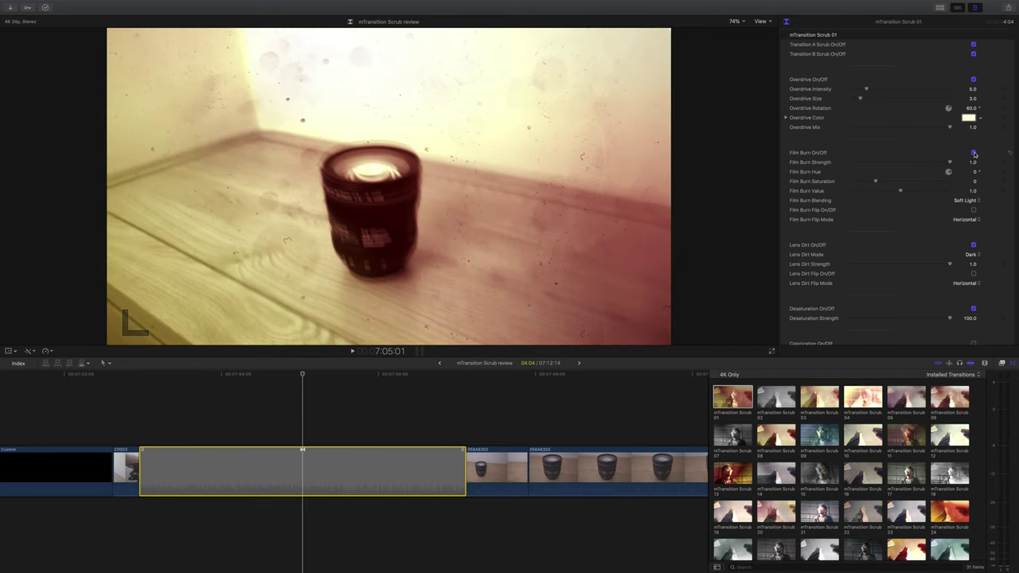
pyautogui.moveTo(950, 163)
pyautogui.mouseDown()
pyautogui.moveTo(859, 162)
pyautogui.moveTo(949, 162)
pyautogui.moveTo(951, 190)
pyautogui.moveTo(945, 156)
pyautogui.mouseUp()
pyautogui.moveTo(874, 182); pyautogui.dragTo(970, 181)
pyautogui.press('super+z')
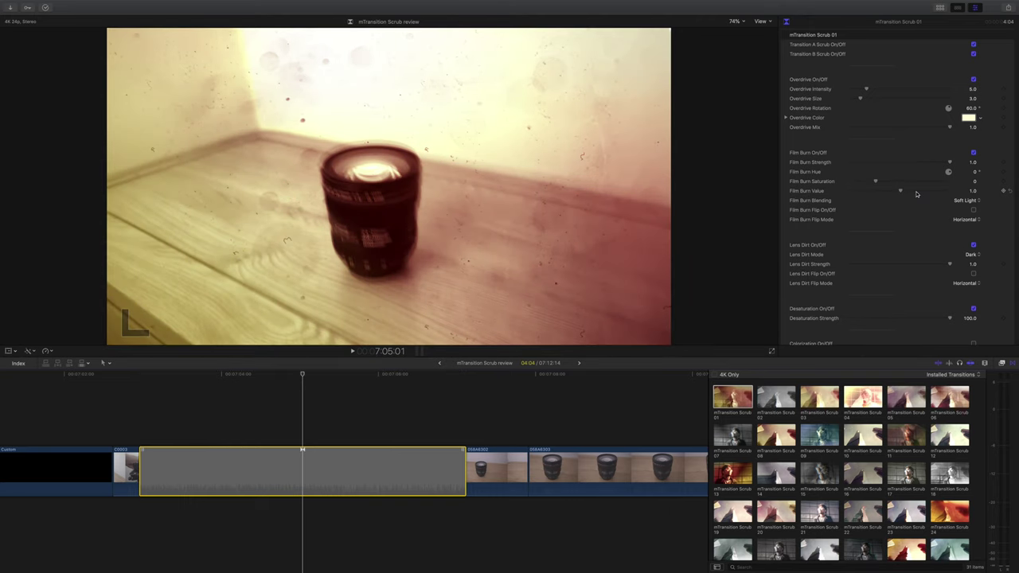
pyautogui.click(965, 201)
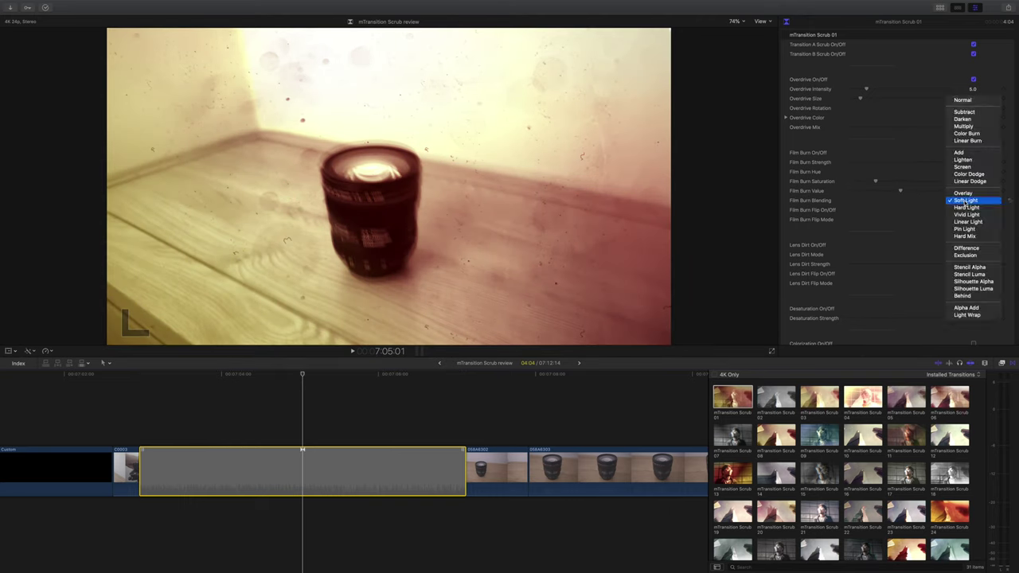
pyautogui.click(968, 116)
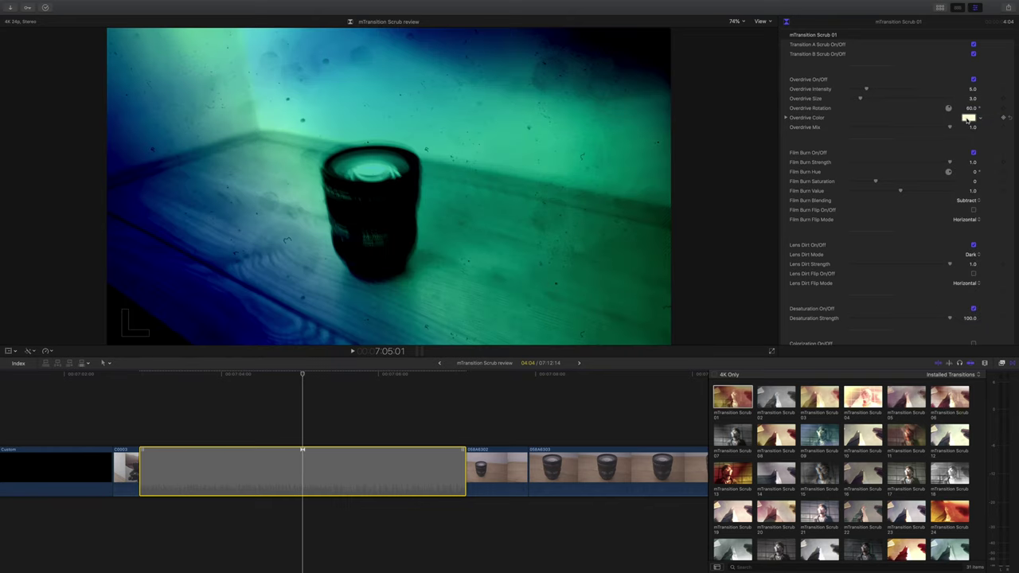
pyautogui.click(964, 203)
pyautogui.click(961, 209)
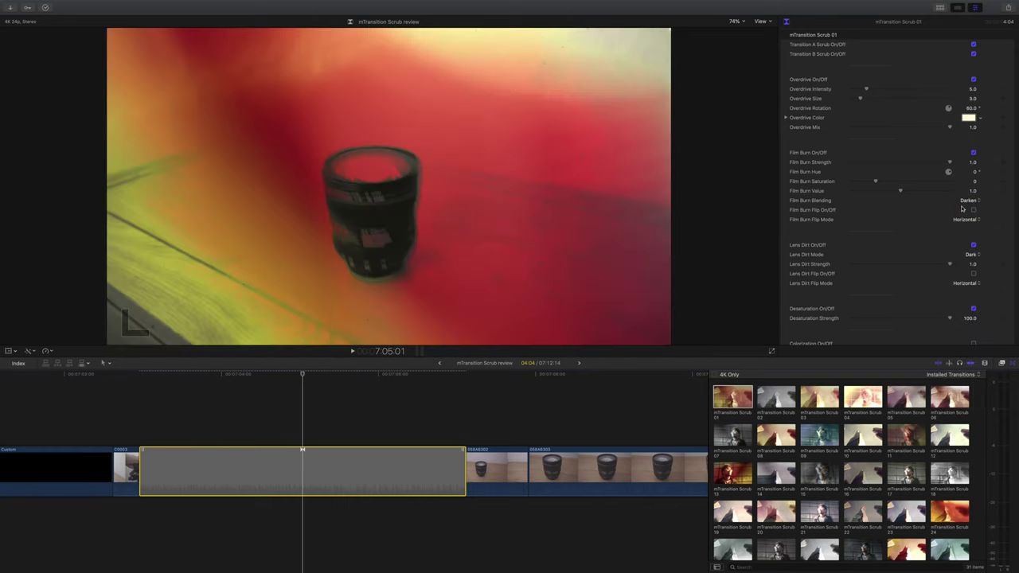
pyautogui.click(971, 203)
pyautogui.click(966, 275)
pyautogui.scroll(-2, 981, 175)
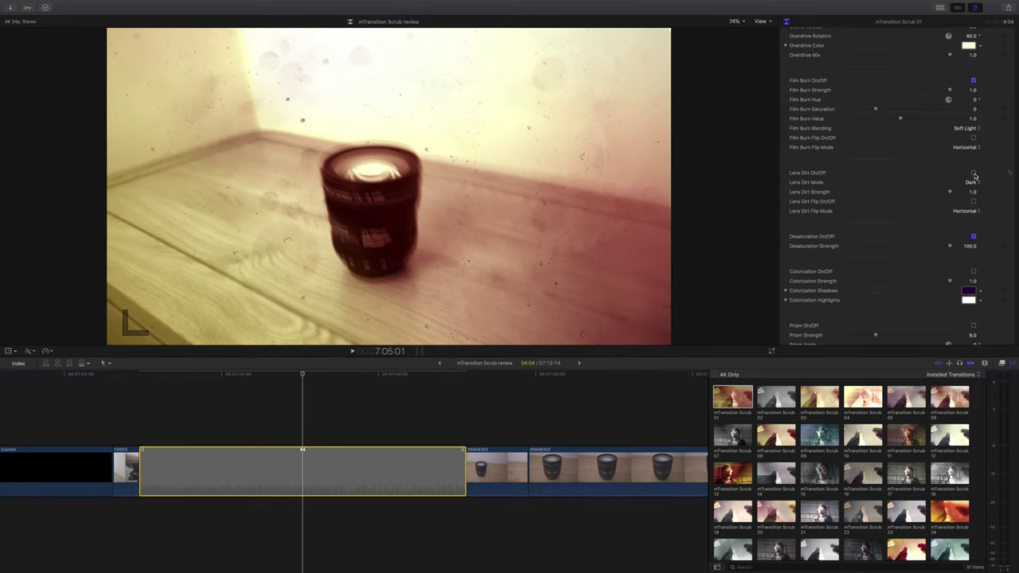
# - Toggle Lens Dirt off and on, and try Lens Dirt Mode Light before returning to Dark
pyautogui.click(973, 173)
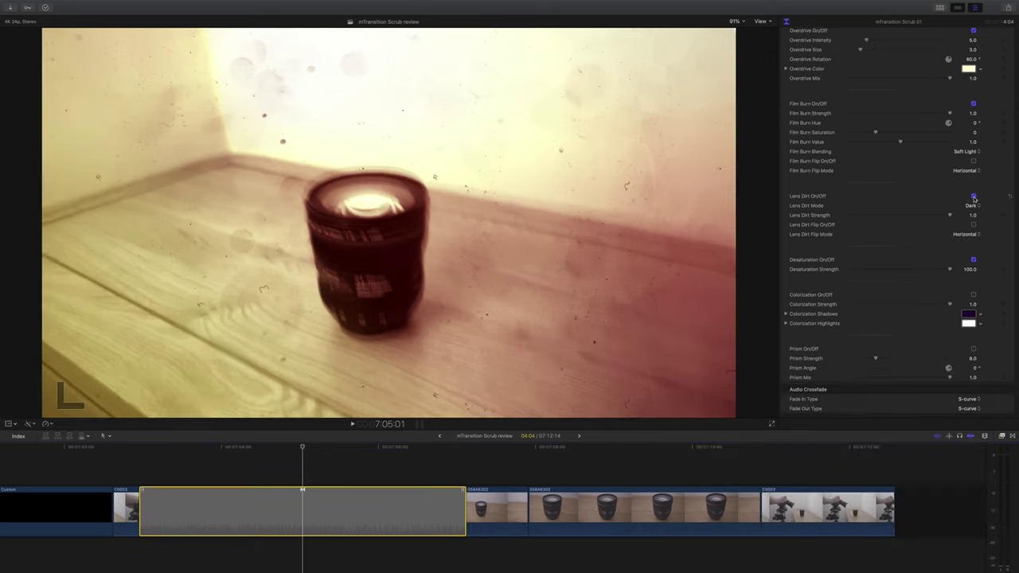
pyautogui.click(970, 206)
pyautogui.click(973, 214)
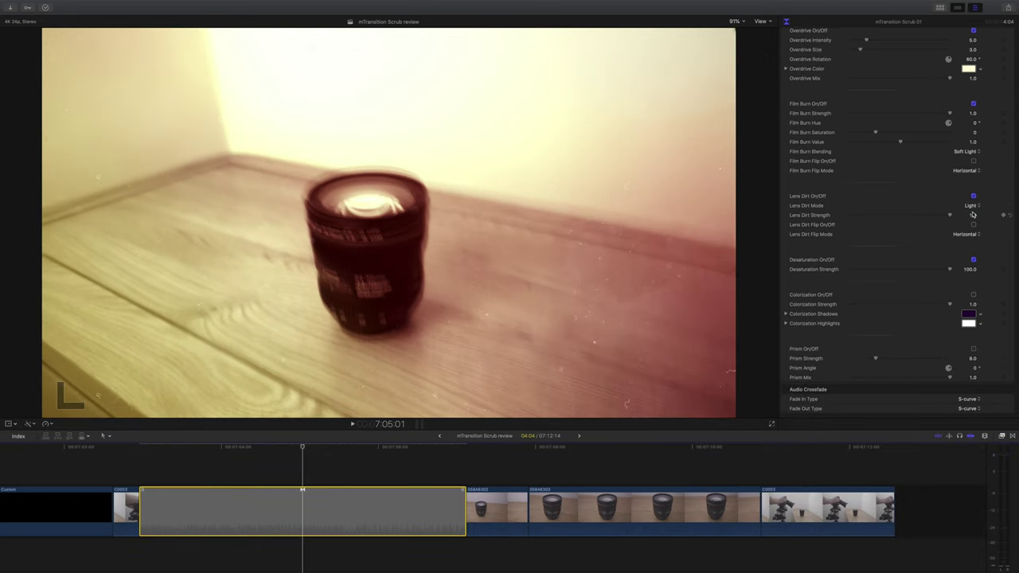
pyautogui.click(971, 205)
pyautogui.click(971, 197)
# - Flip the lens dirt horizontally and toggle Desaturation off and on to compare
pyautogui.click(973, 225)
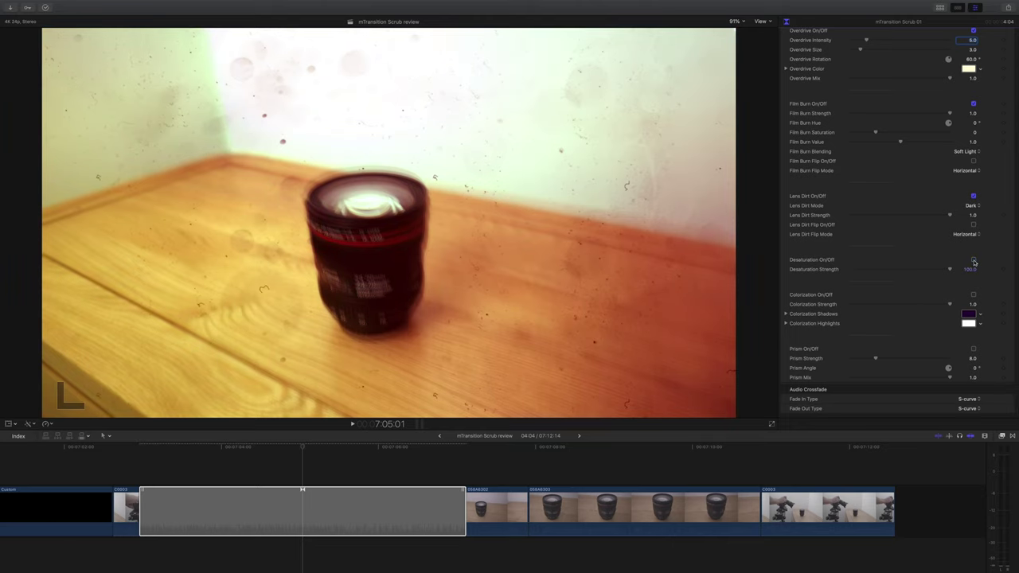
pyautogui.click(972, 260)
pyautogui.click(972, 261)
pyautogui.click(973, 260)
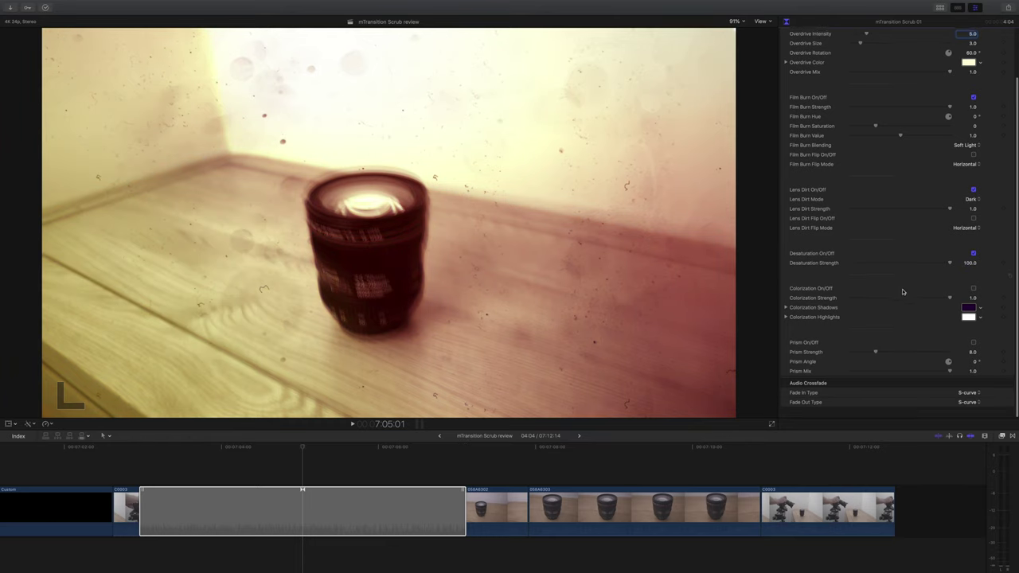
# - Enable Colorization and try yellow, cyan, brown, blue and orange shadow tints, settling on near-black sepia
pyautogui.click(973, 295)
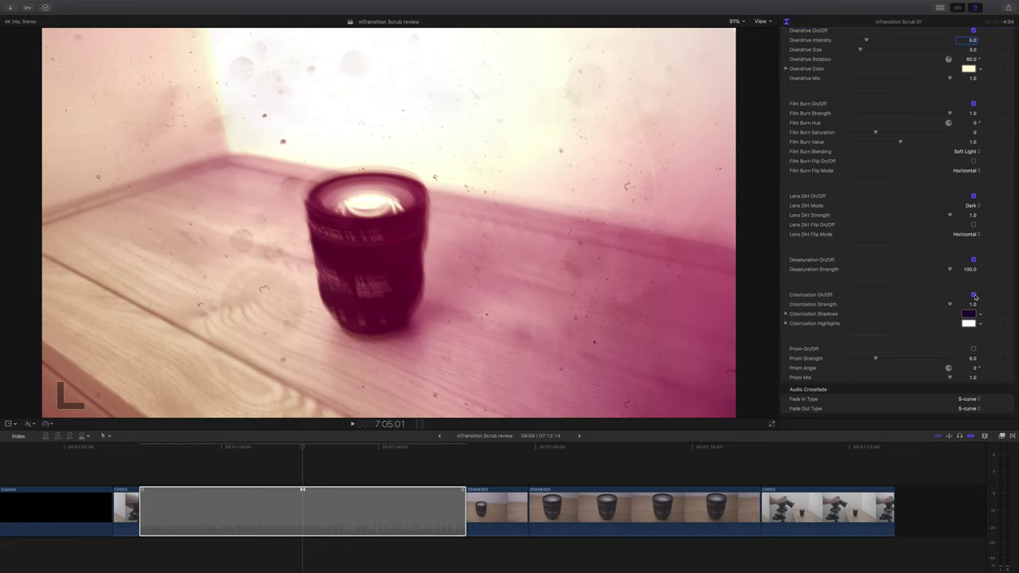
pyautogui.click(968, 314)
pyautogui.click(394, 487)
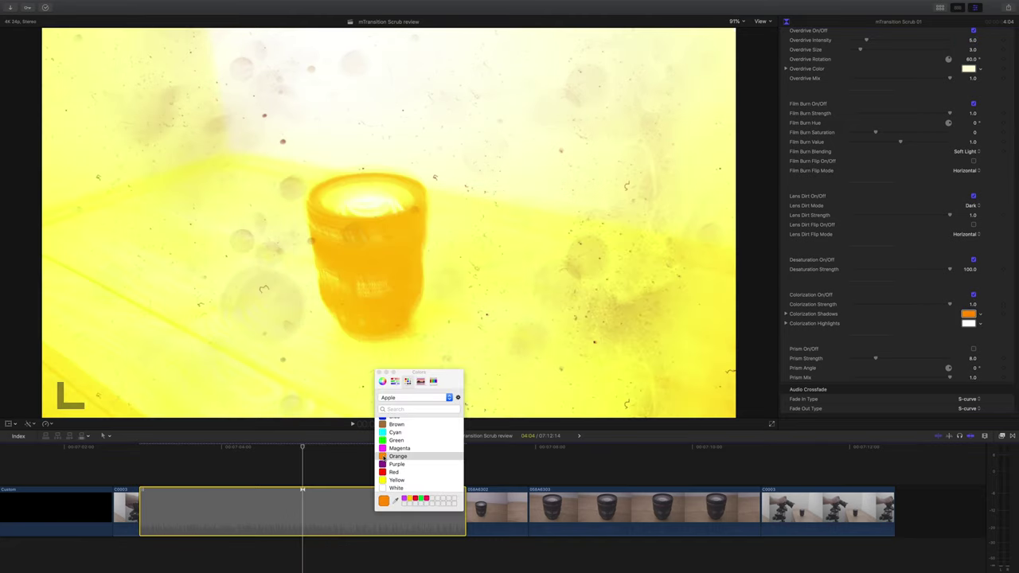
pyautogui.click(395, 443)
pyautogui.click(383, 435)
pyautogui.click(383, 427)
pyautogui.press('Down')
pyautogui.press('Down')
pyautogui.press('Down')
pyautogui.press('Down')
pyautogui.press('Down')
pyautogui.press('Up')
pyautogui.press('Up')
pyautogui.press('Up')
pyautogui.press('Up')
pyautogui.press('Up')
pyautogui.press('Up')
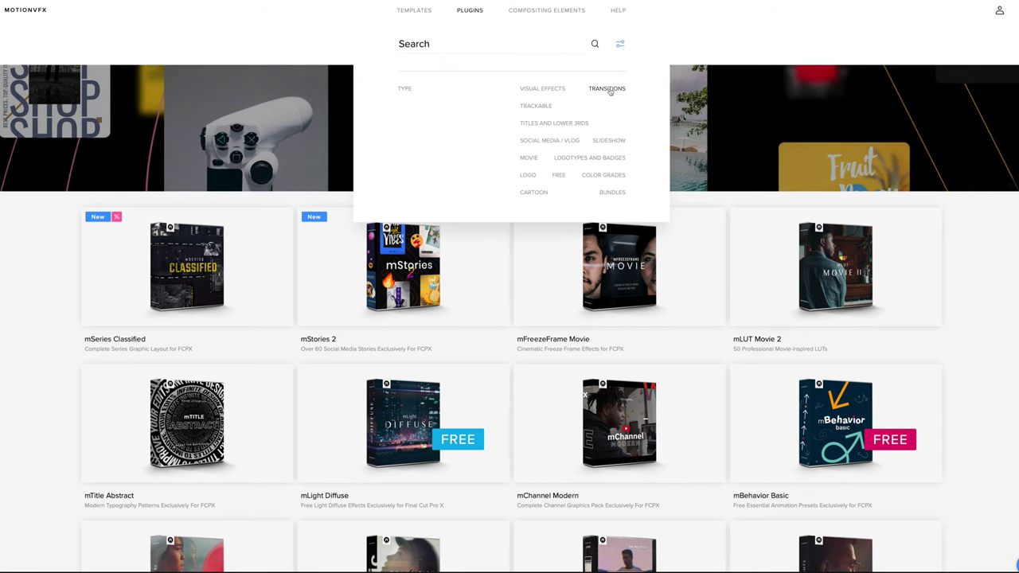
# - Filter the MotionVFX plugin store to Transitions and scroll down the mTransition packs
pyautogui.click(608, 89)
pyautogui.scroll(-3, 967, 209)
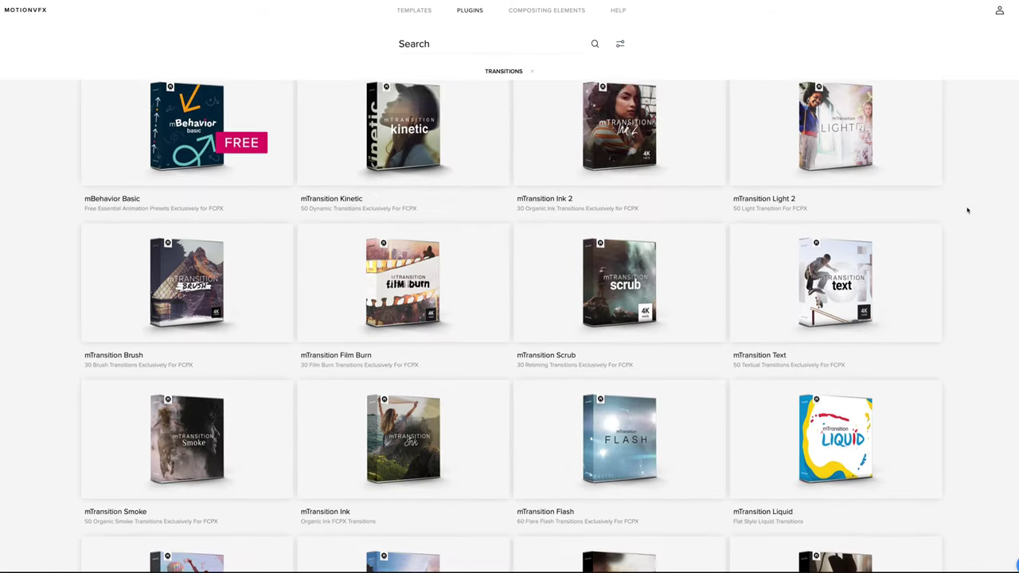